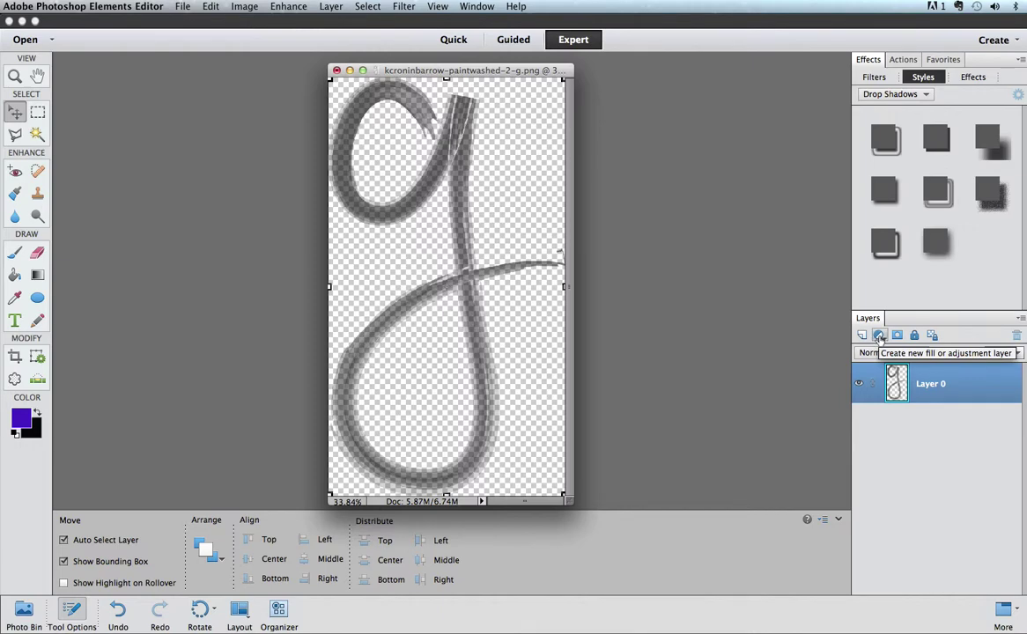
Add a Hue/Saturation adjustment layer above Layer 0 and switch on Colorize.
click(879, 336)
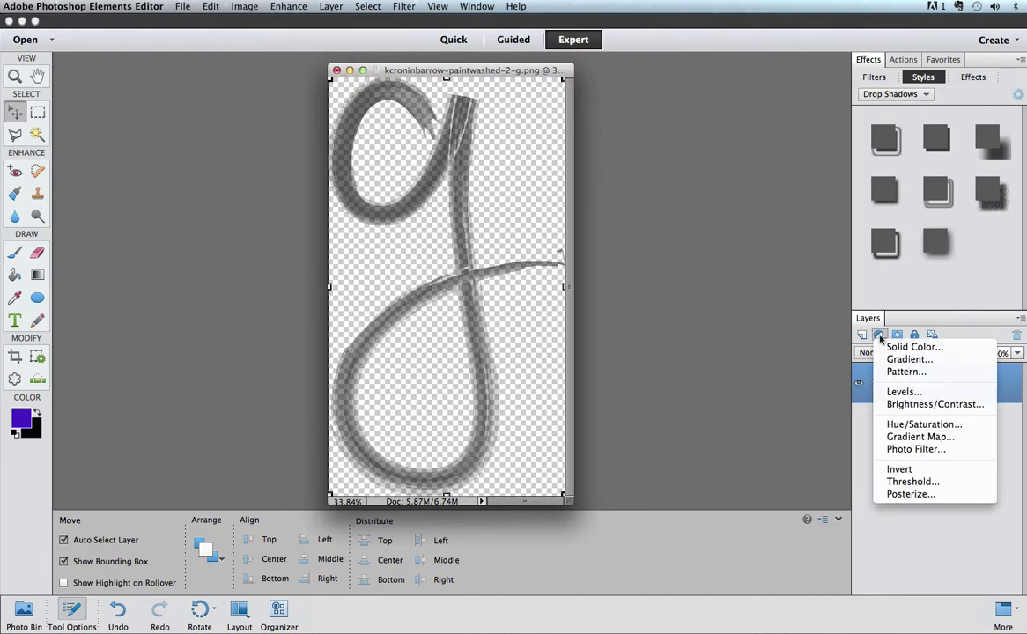
click(946, 426)
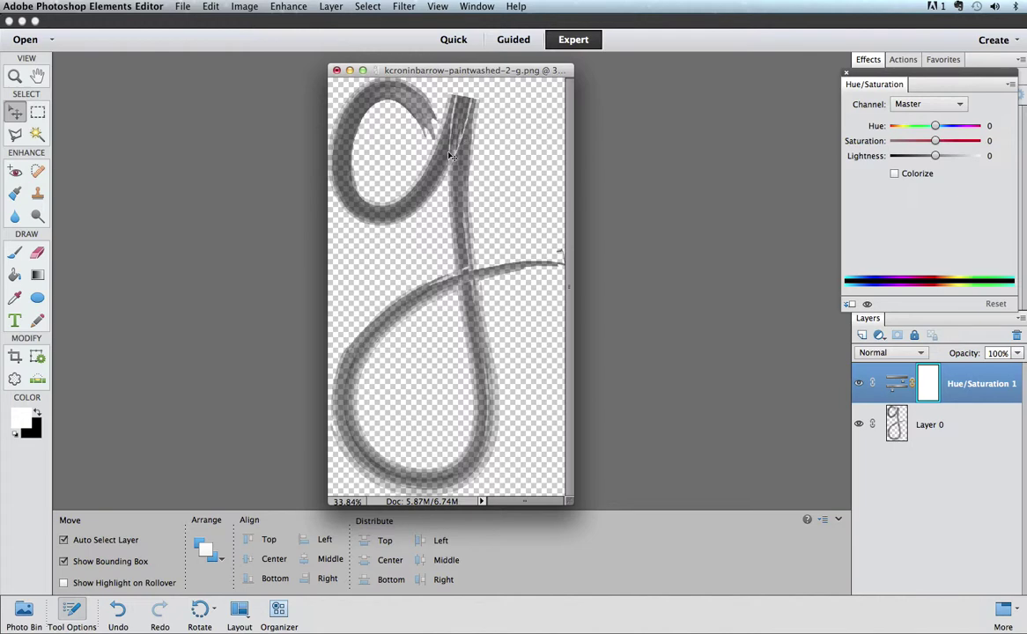
click(894, 174)
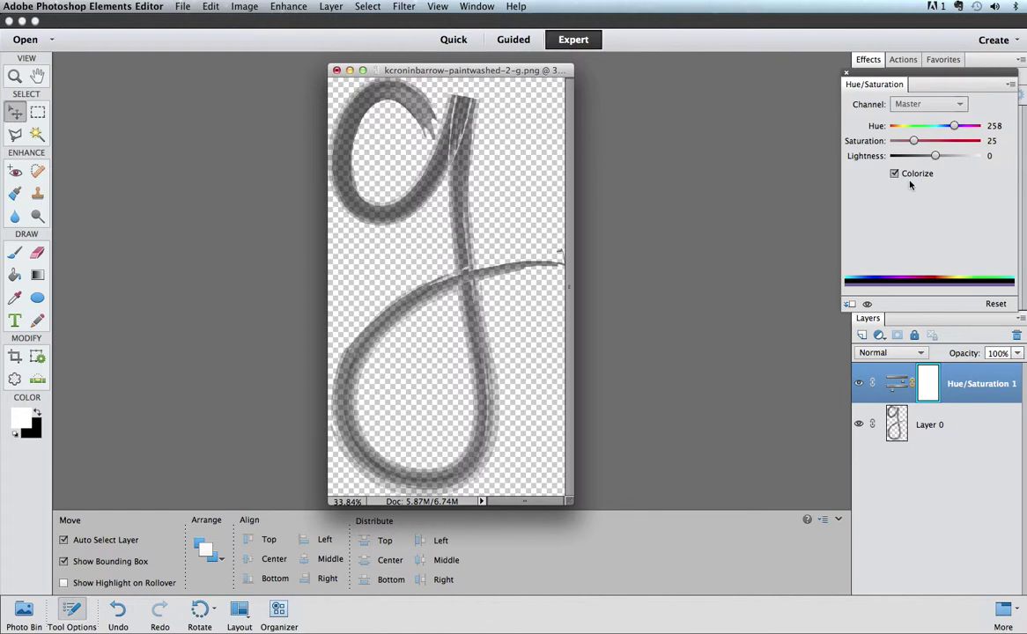
Tint the g light green at Hue 121, Saturation 60, Lightness +61.
drag(935, 159, 963, 159)
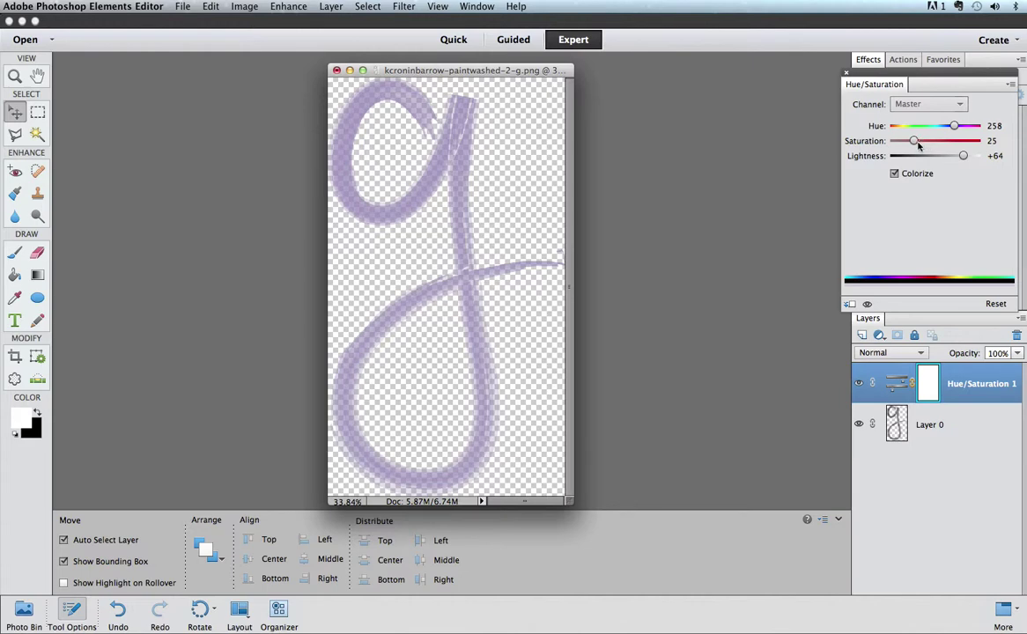
mouse_move(919, 145)
mouse_down()
mouse_move(963, 150)
mouse_move(951, 129)
mouse_move(920, 129)
mouse_move(962, 157)
mouse_up()
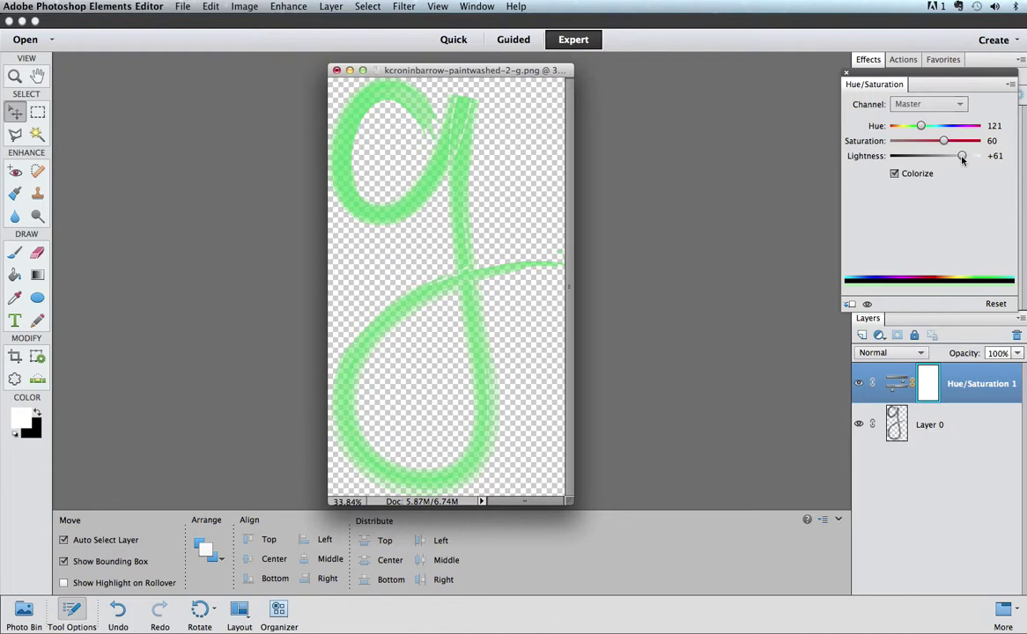
Close the g document, then delete the Hue/Saturation layer and its mask from the orange-paper image.
click(775, 74)
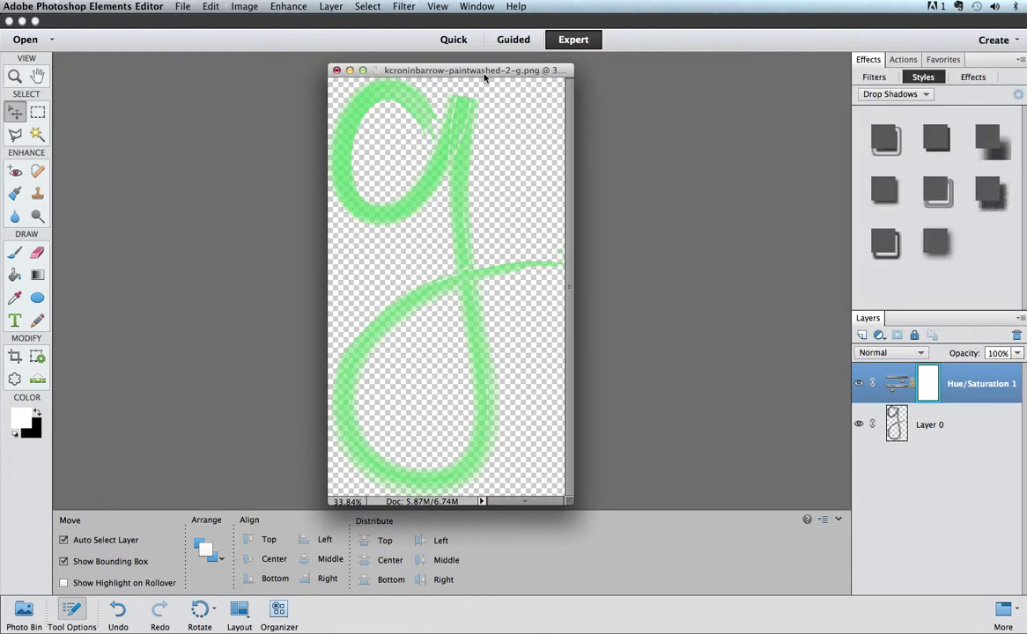
click(336, 71)
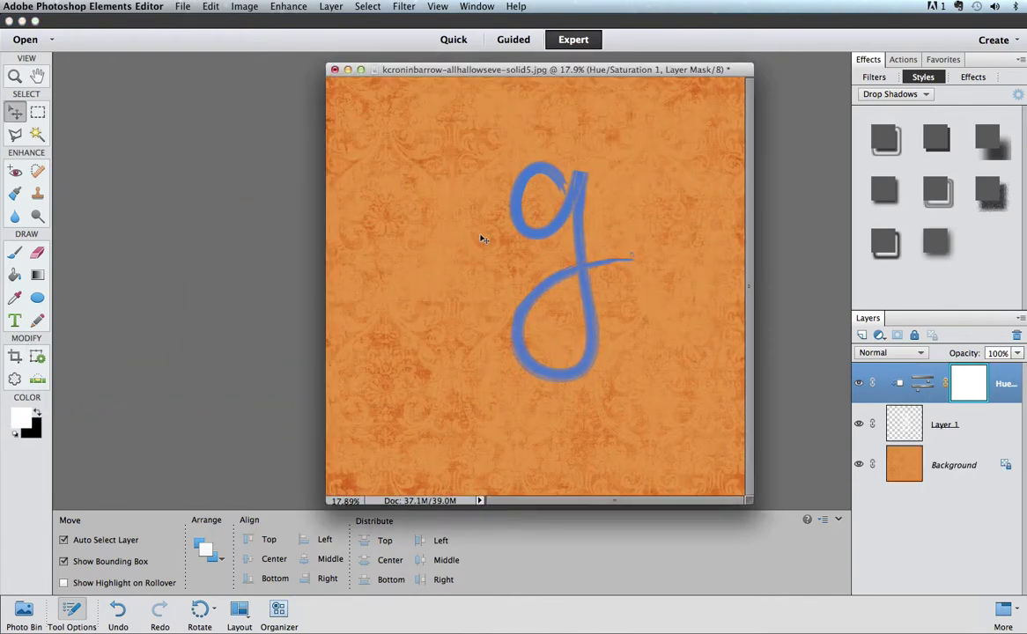
click(1016, 335)
key(Return)
click(1017, 334)
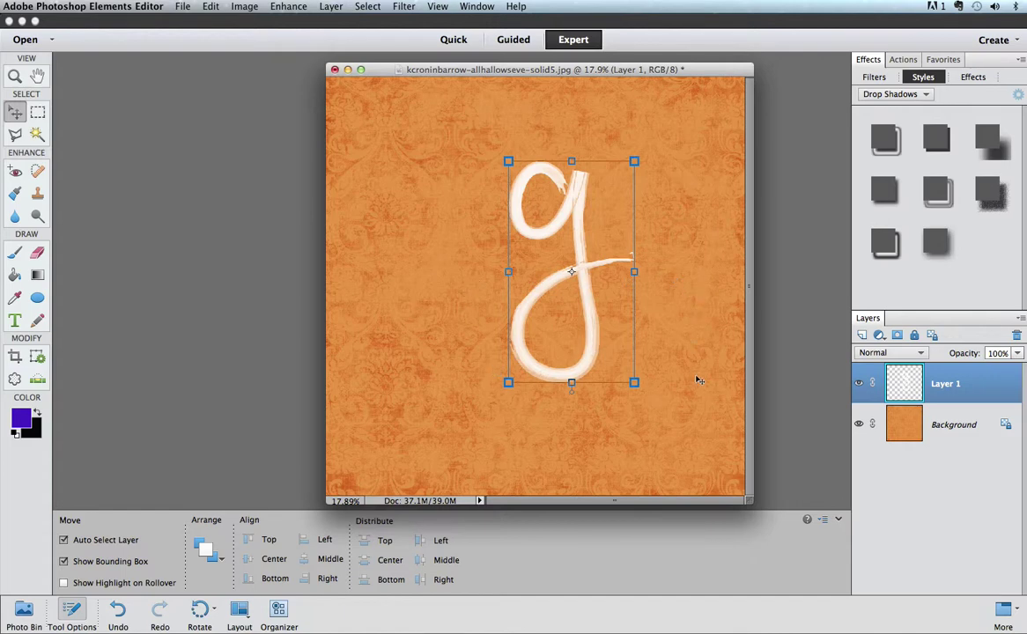
click(879, 335)
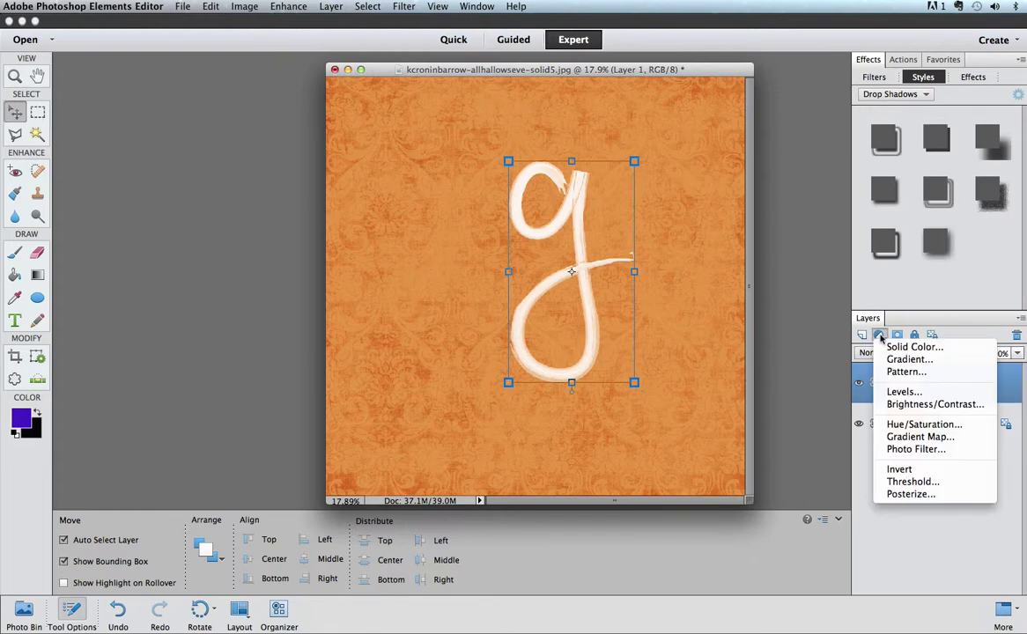
Add a Hue/Saturation layer at Hue +40 and clip it to Layer 1.
click(908, 425)
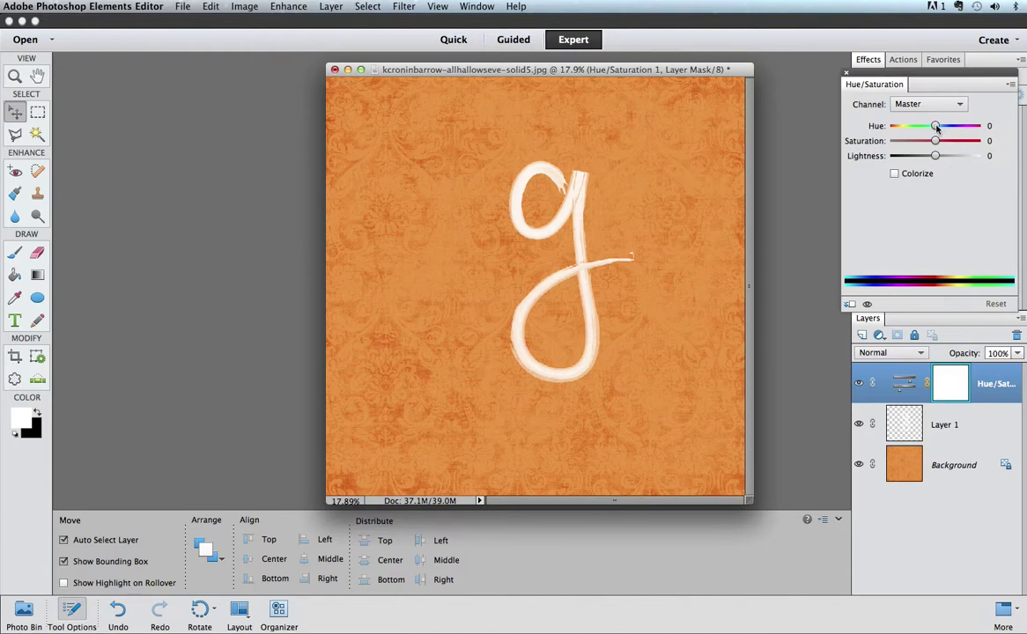
mouse_move(934, 126)
mouse_down()
mouse_move(926, 128)
mouse_move(953, 128)
mouse_move(936, 130)
mouse_up()
click(952, 126)
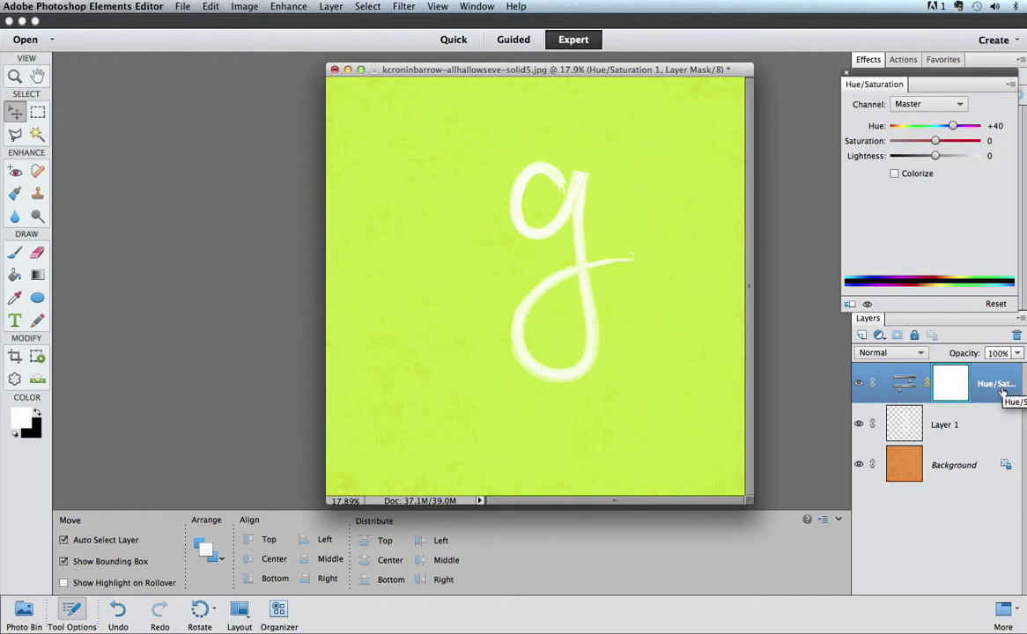
key(super+g)
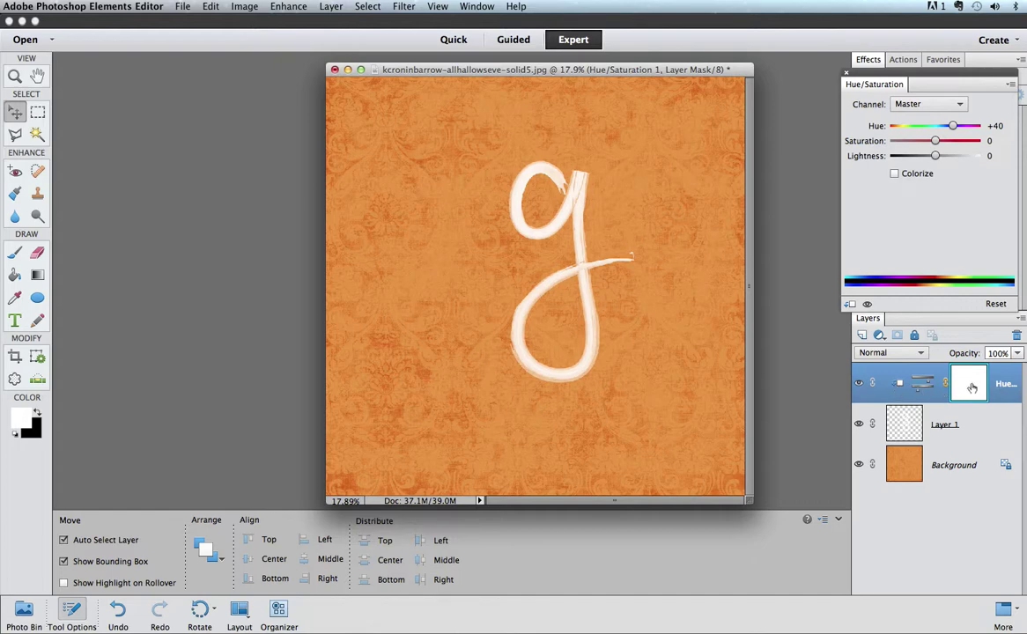
Colorize the g turquoise at Hue 196, Saturation 74, Lightness −36, then minimize the document.
click(894, 175)
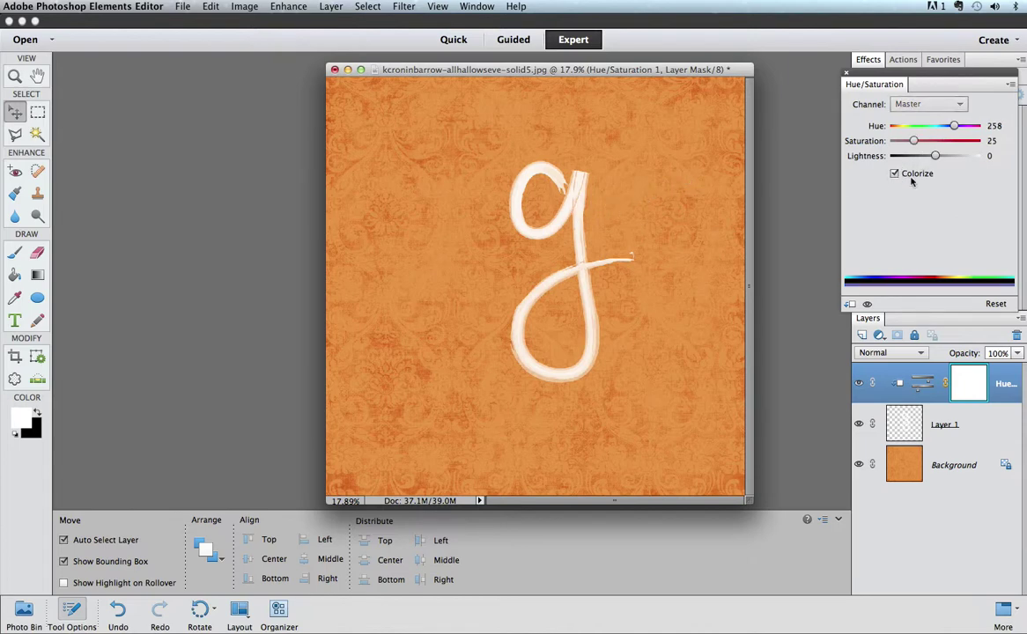
drag(935, 156, 940, 129)
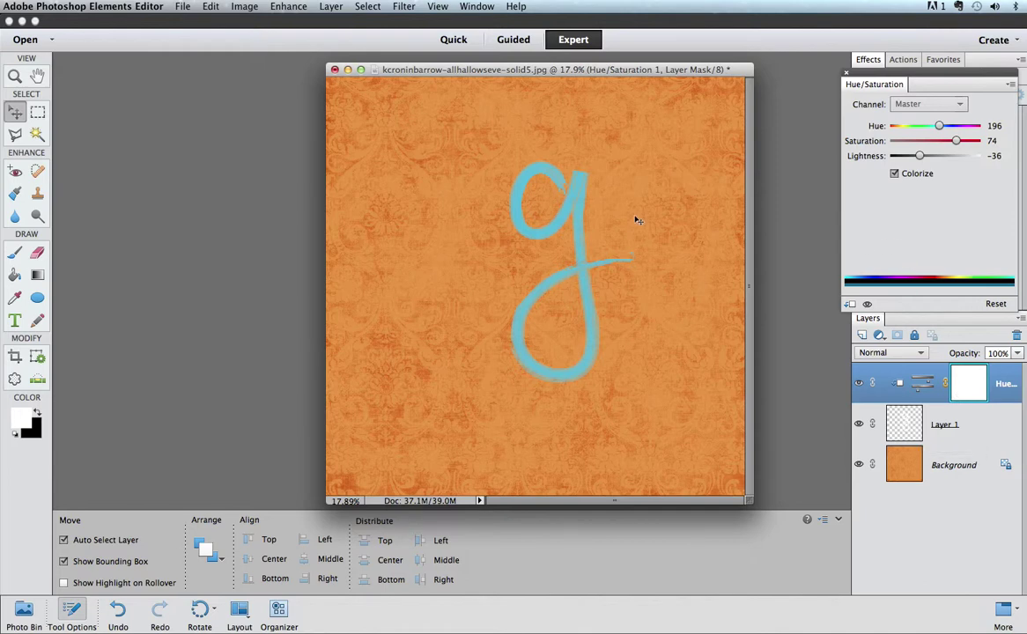
click(348, 70)
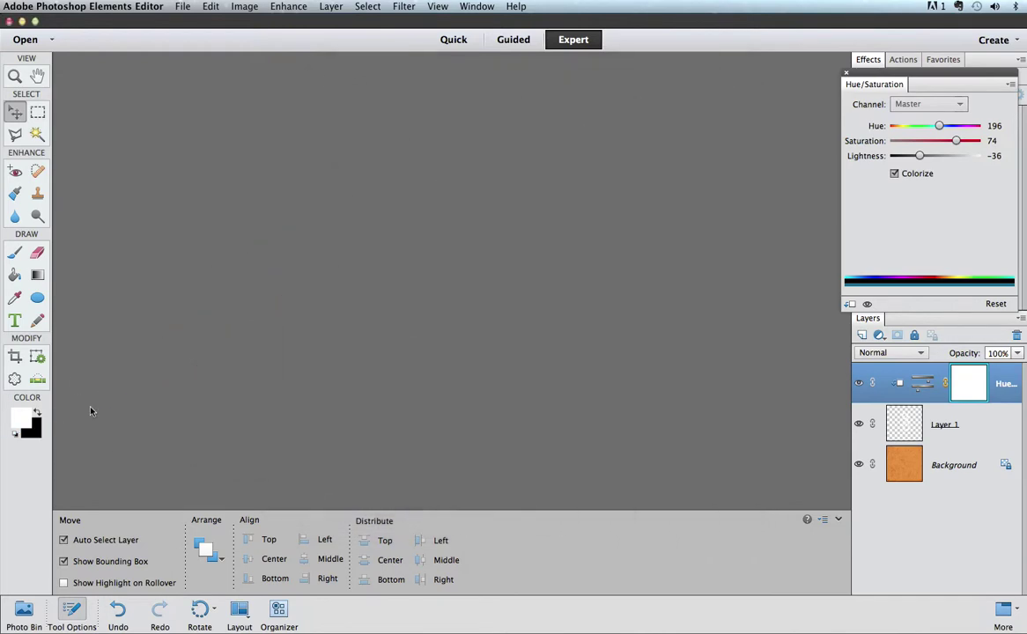
Restore the minimized window to bring up the blue-paper solid1 document.
click(4, 416)
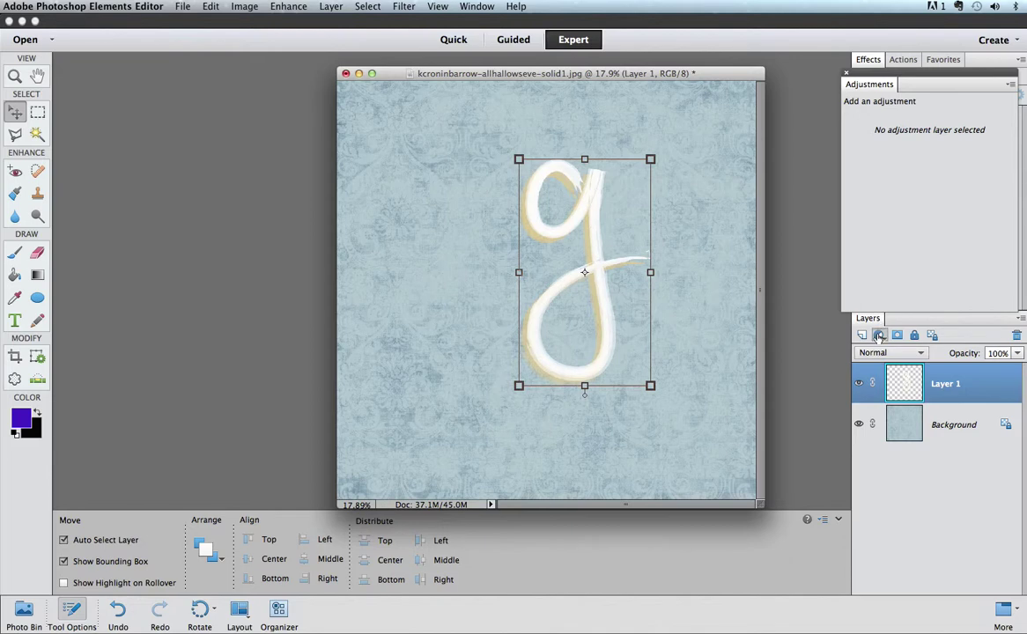
click(879, 334)
Add a Hue/Saturation layer clipped to Layer 1, shift Hue to −12, then enable Colorize.
click(929, 425)
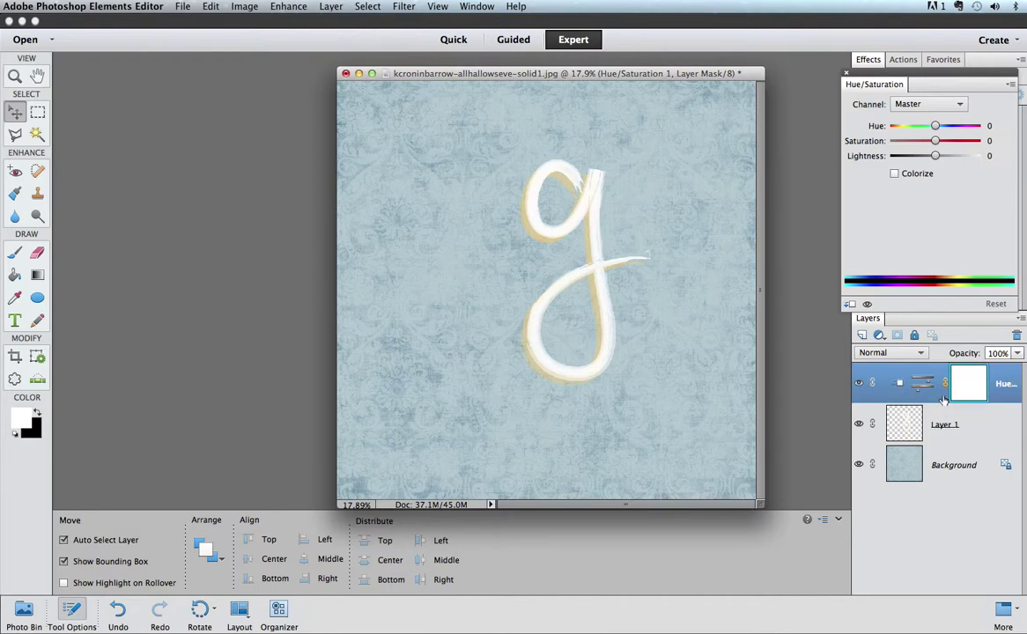
key(super+g)
drag(934, 127, 937, 130)
mouse_move(936, 126)
mouse_down()
mouse_move(921, 127)
mouse_move(954, 141)
mouse_move(929, 156)
mouse_move(942, 147)
mouse_up()
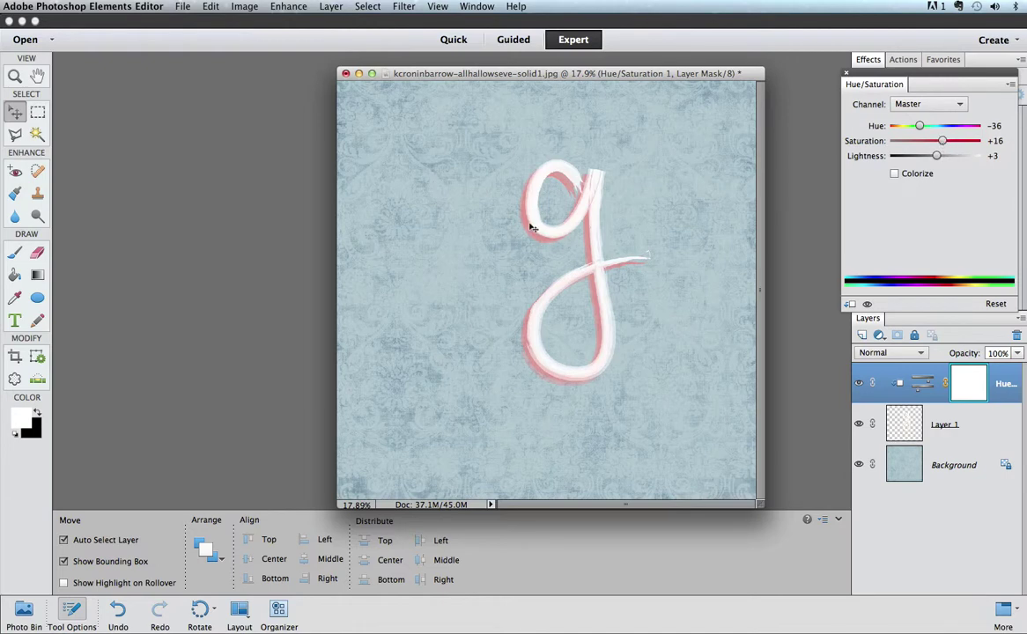
click(894, 174)
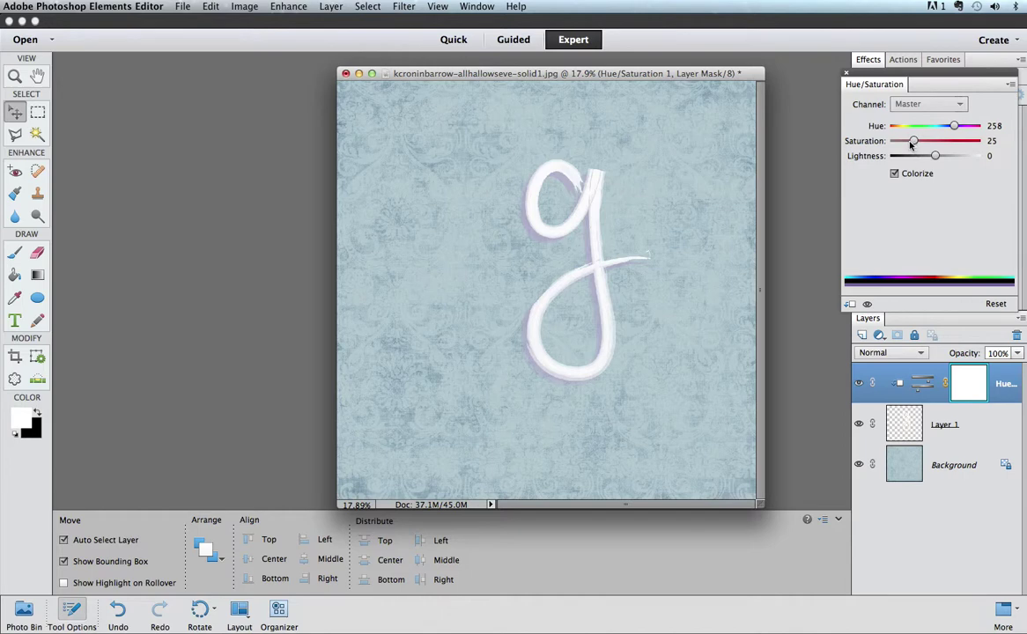
Recolour the g soft blue at Hue 204, Saturation 52, Lightness −30.
mouse_move(935, 156)
mouse_down()
mouse_move(918, 156)
mouse_move(913, 142)
mouse_move(936, 141)
mouse_up()
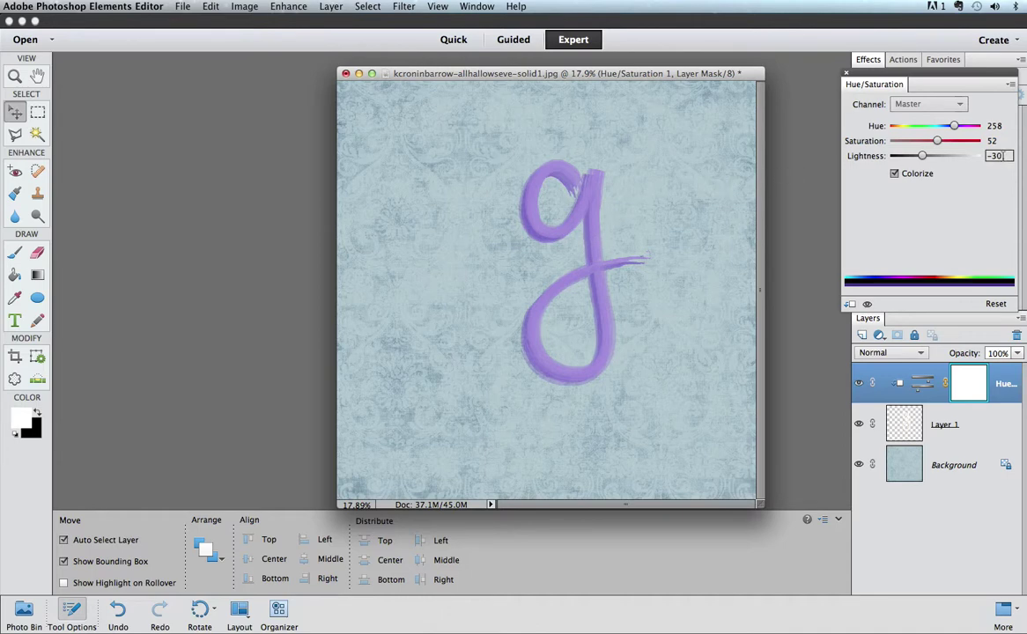
mouse_move(953, 127)
mouse_down()
mouse_move(927, 129)
mouse_move(941, 129)
mouse_up()
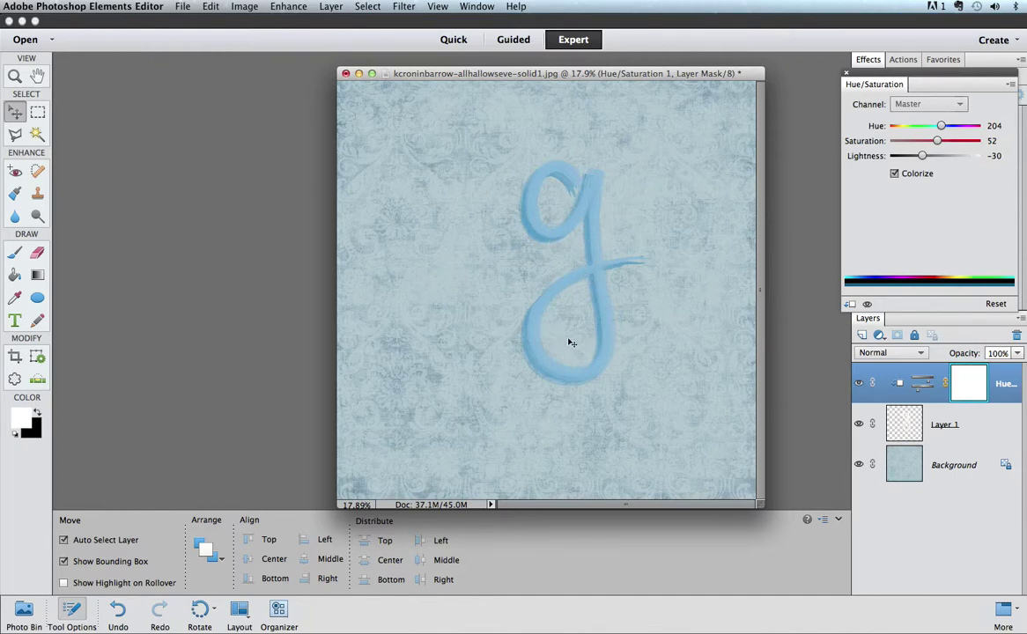
click(846, 75)
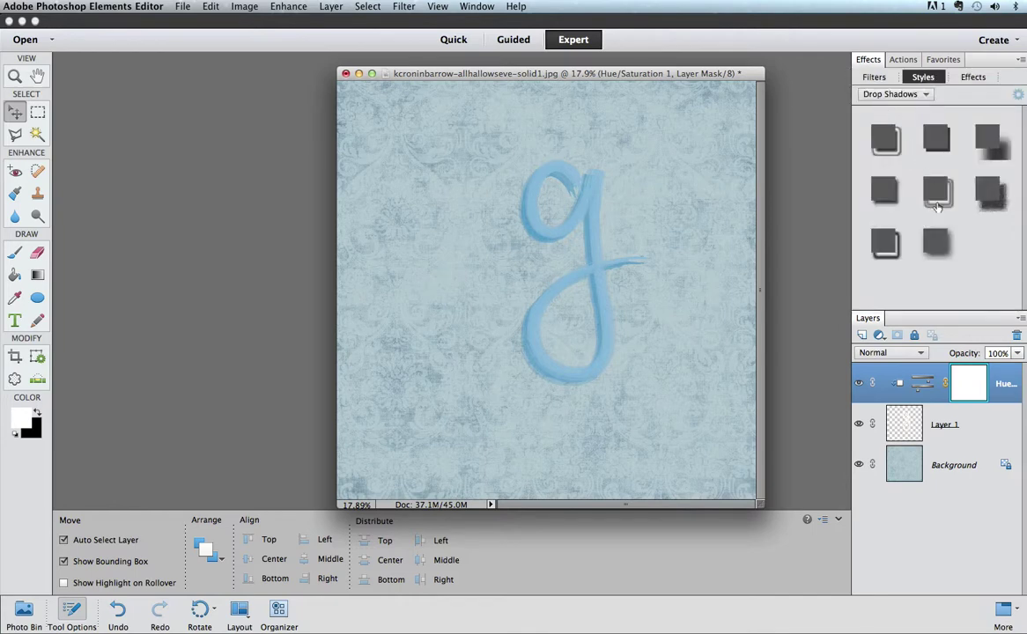
Delete the Hue/Saturation 1 layer and its mask, returning the g to white.
click(1015, 338)
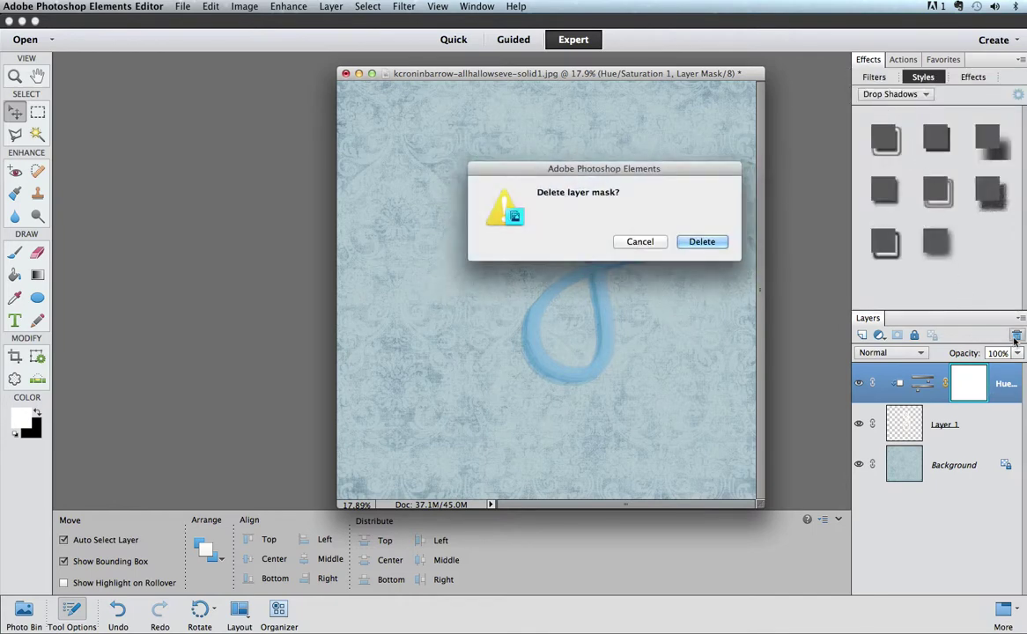
key(Return)
click(1016, 338)
key(Return)
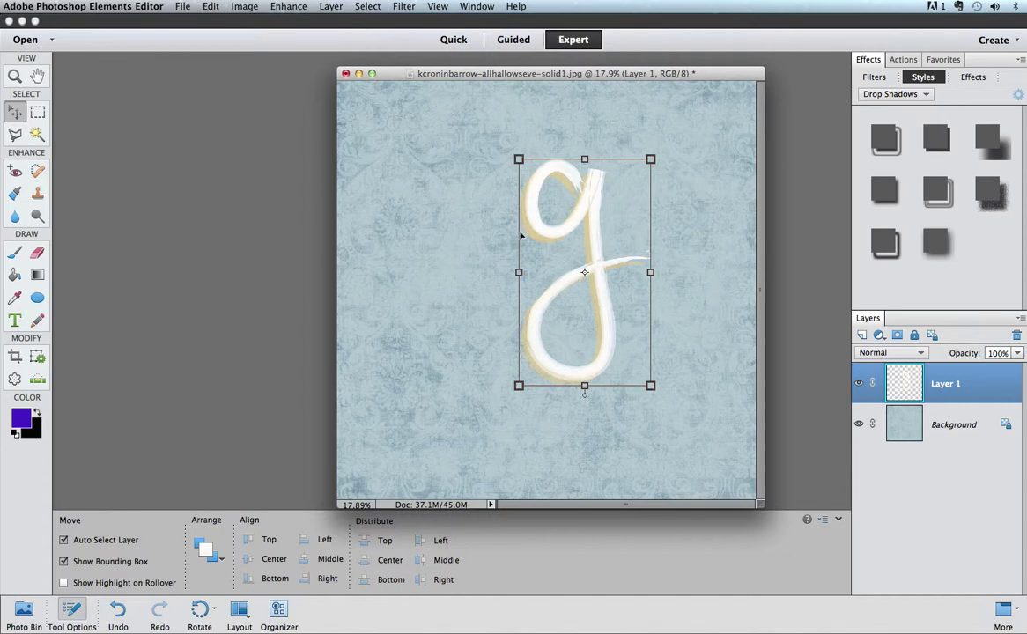
Select the g's gold edge with Magic Wand at Tolerance 38, extended via Select > Similar.
click(38, 134)
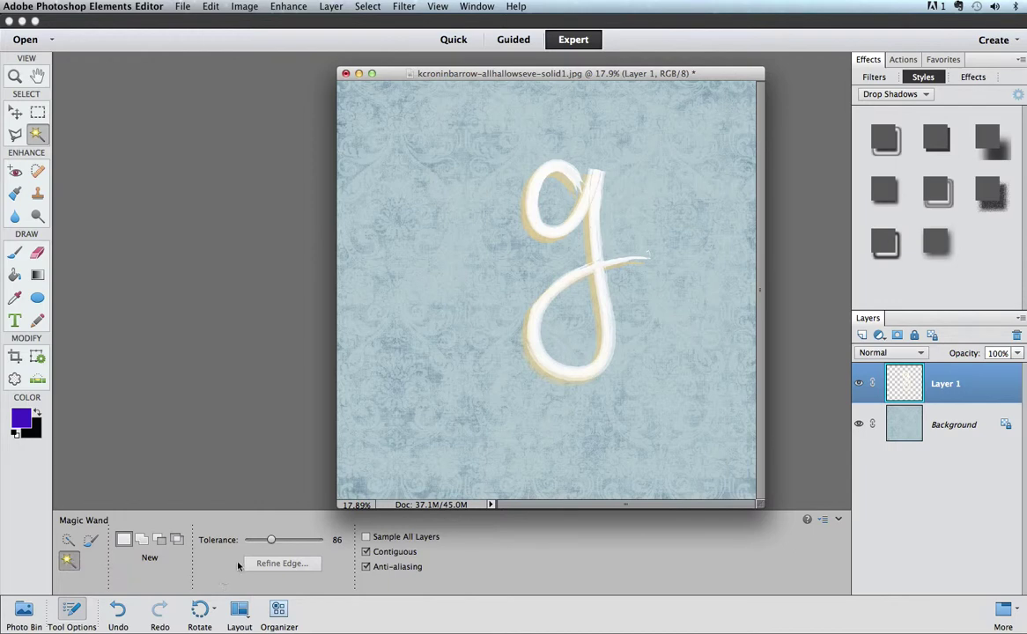
drag(271, 539, 255, 544)
click(536, 235)
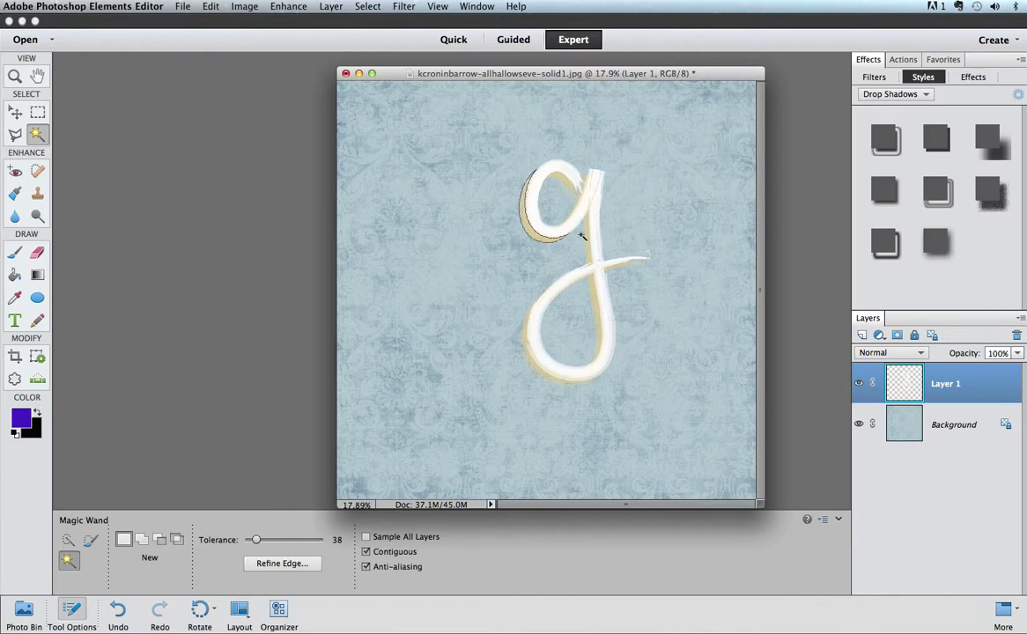
key(ctrl+d)
click(377, 8)
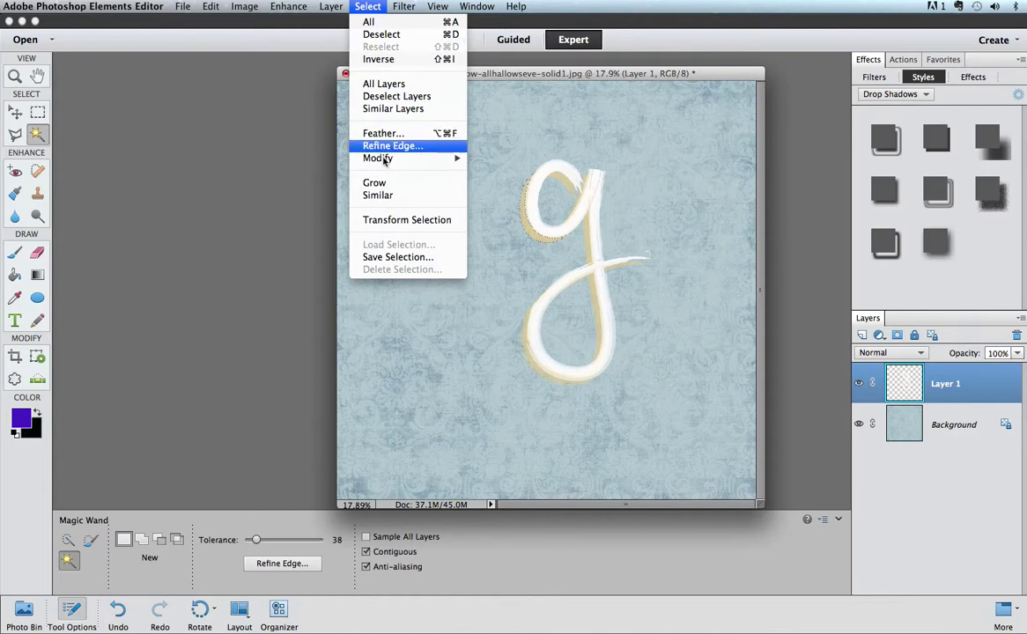
click(379, 194)
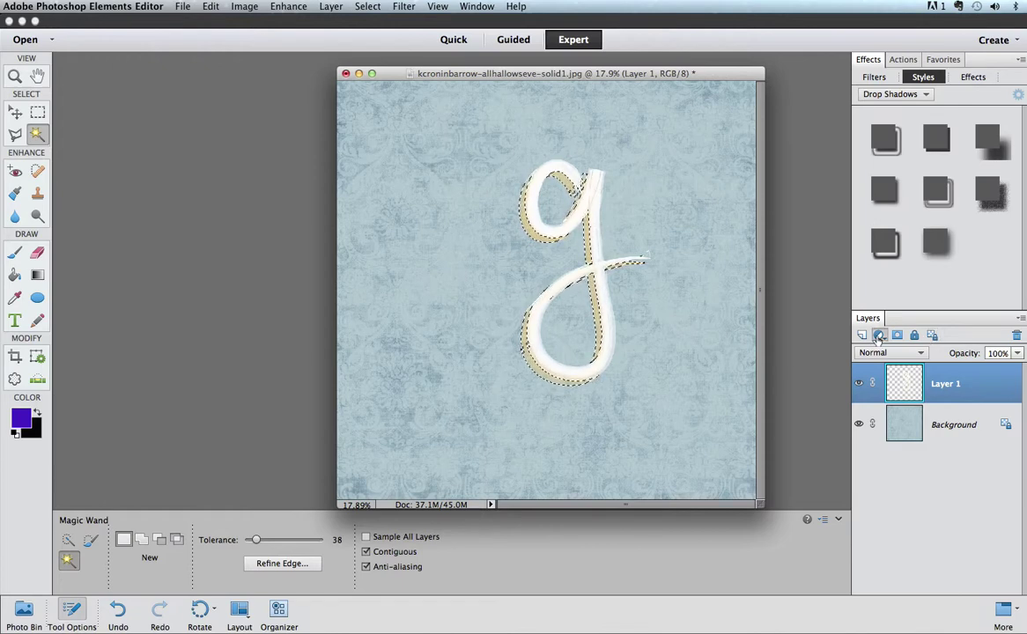
click(879, 336)
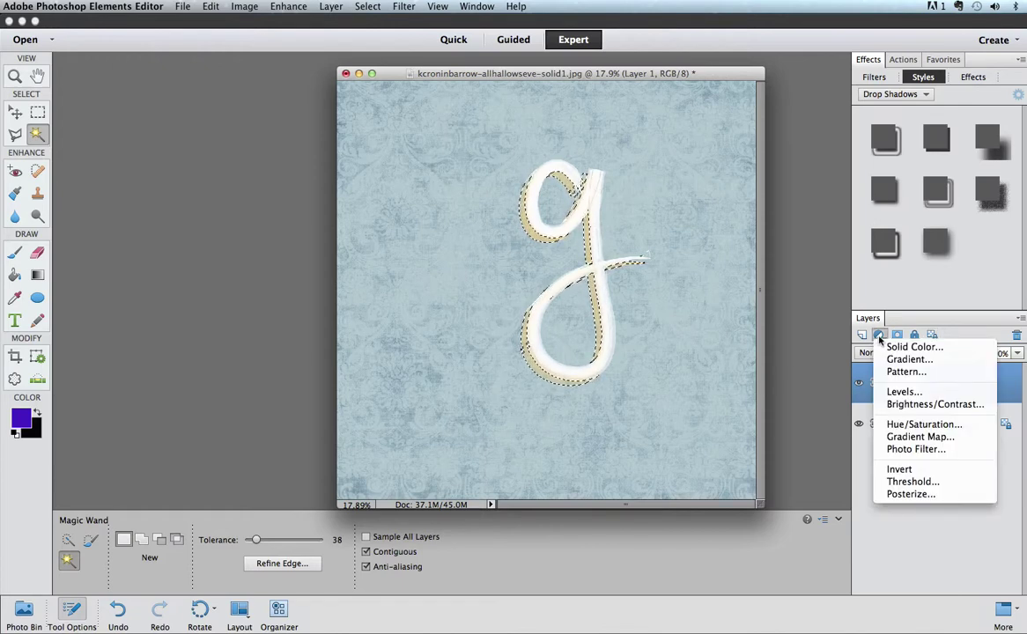
Add an edge-masked Hue/Saturation layer clipped to Layer 1 at Hue +28, Saturation +21, Lightness −19.
click(922, 427)
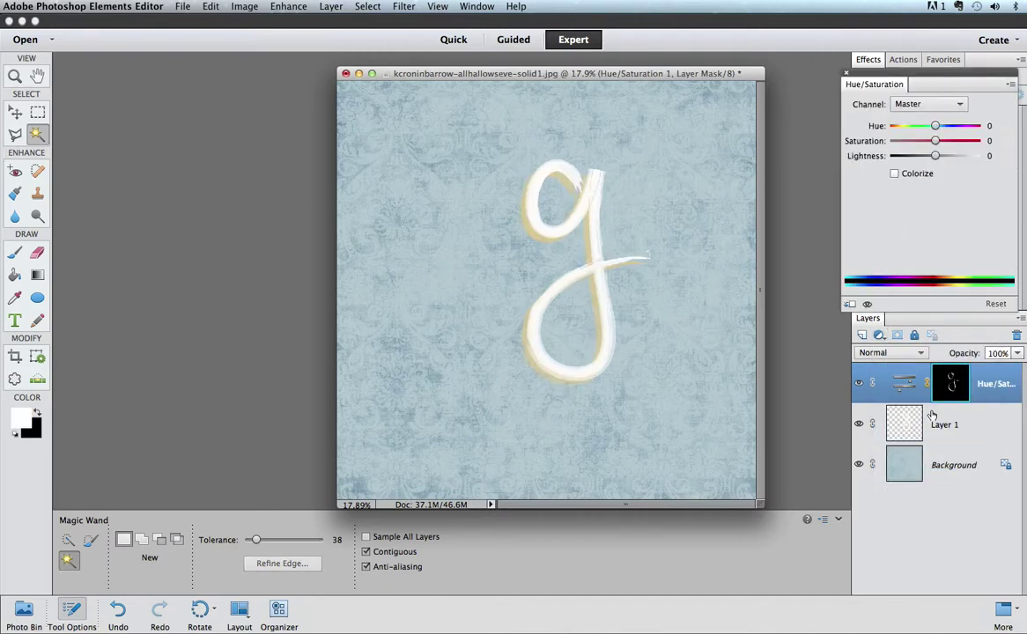
key(super+g)
drag(935, 126, 927, 159)
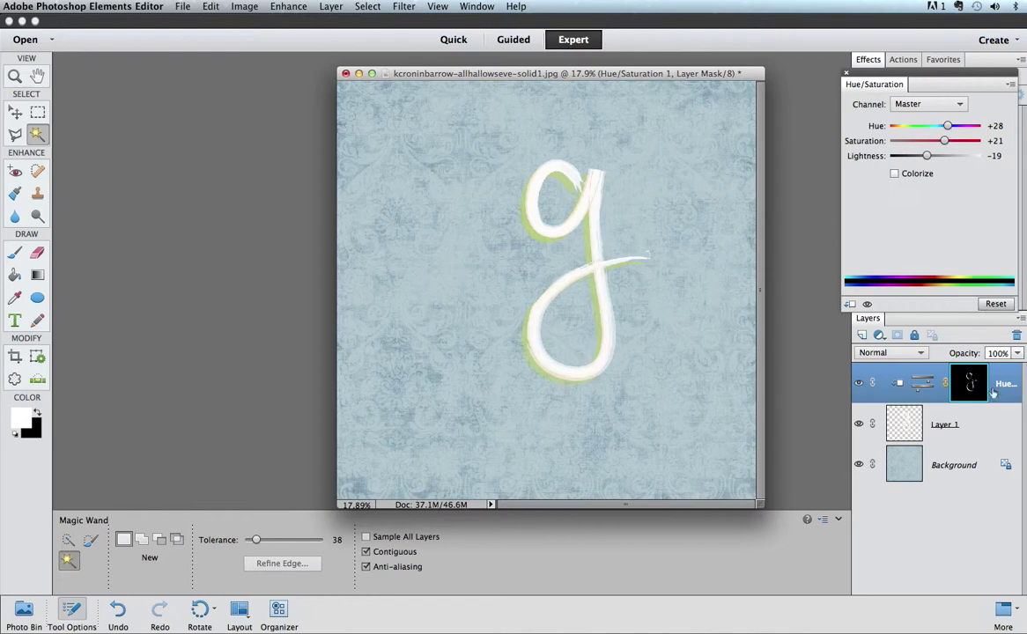
click(911, 429)
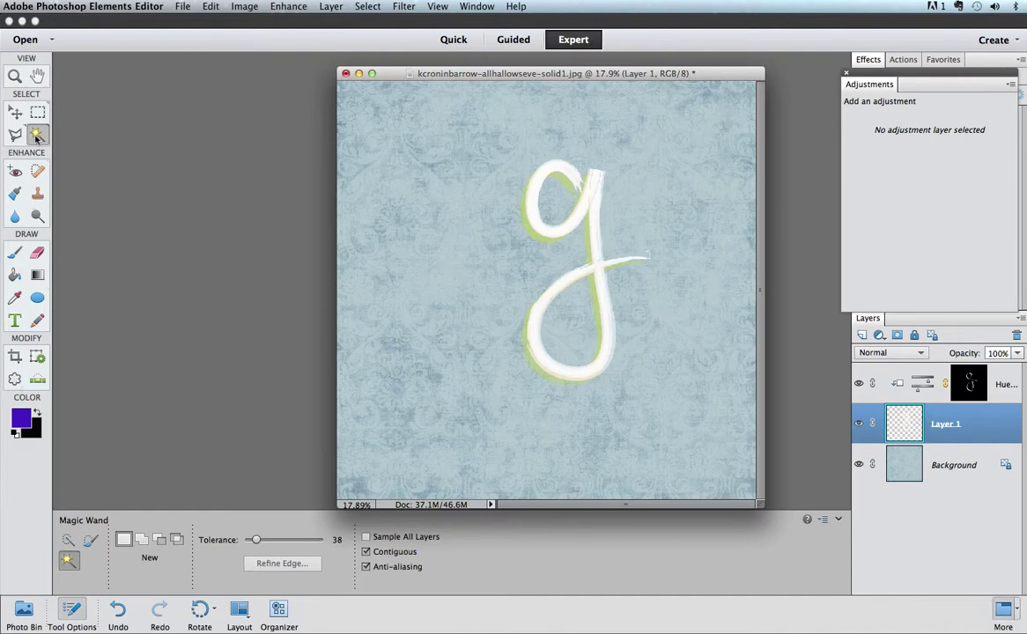
Clear the old selection and Magic Wand-select the g's whole white body at Tolerance 120.
click(533, 198)
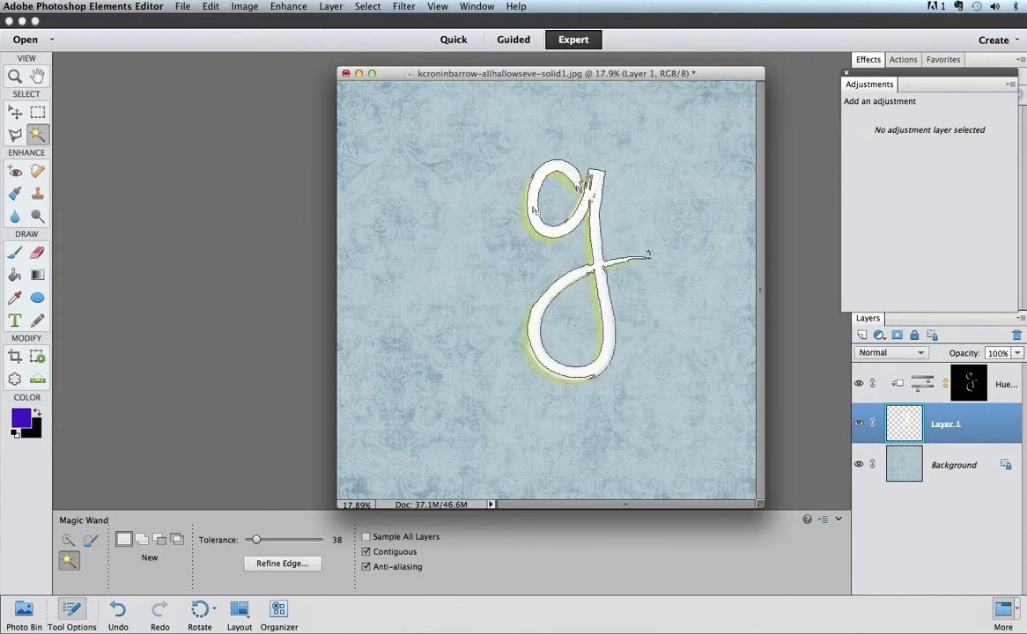
click(367, 6)
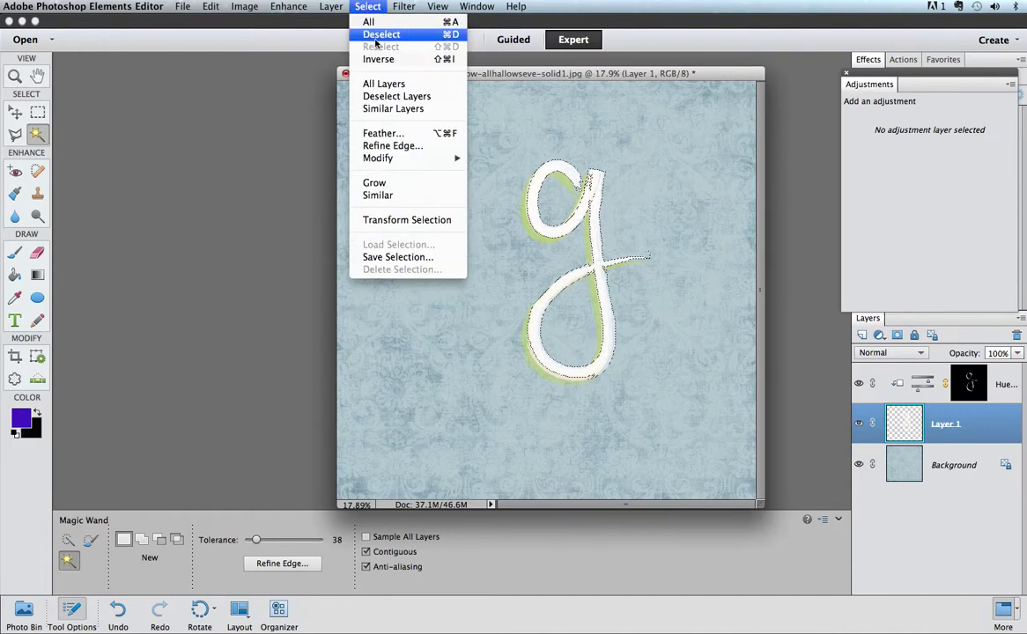
click(376, 35)
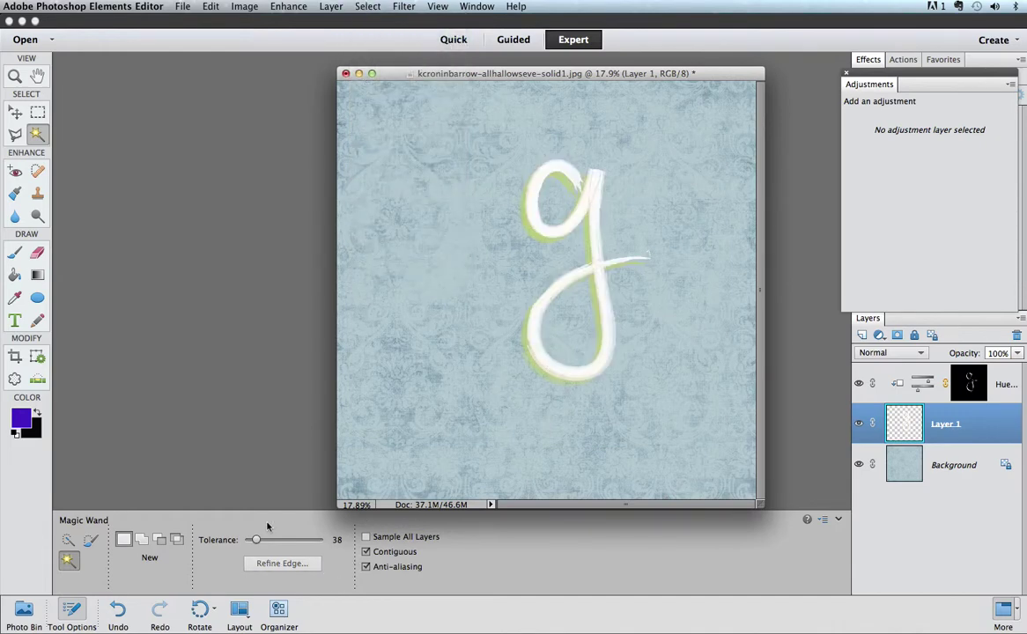
drag(256, 542, 282, 543)
click(535, 223)
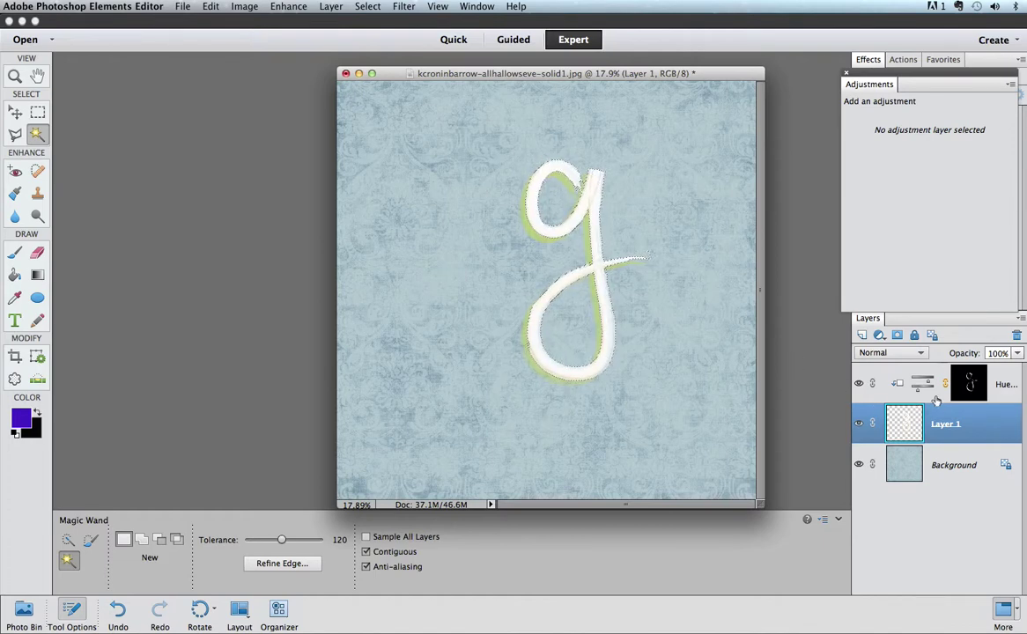
Add a colorized Hue/Saturation layer (Hue 253, Saturation 46, Lightness -28) tinting the g's body purple.
click(879, 336)
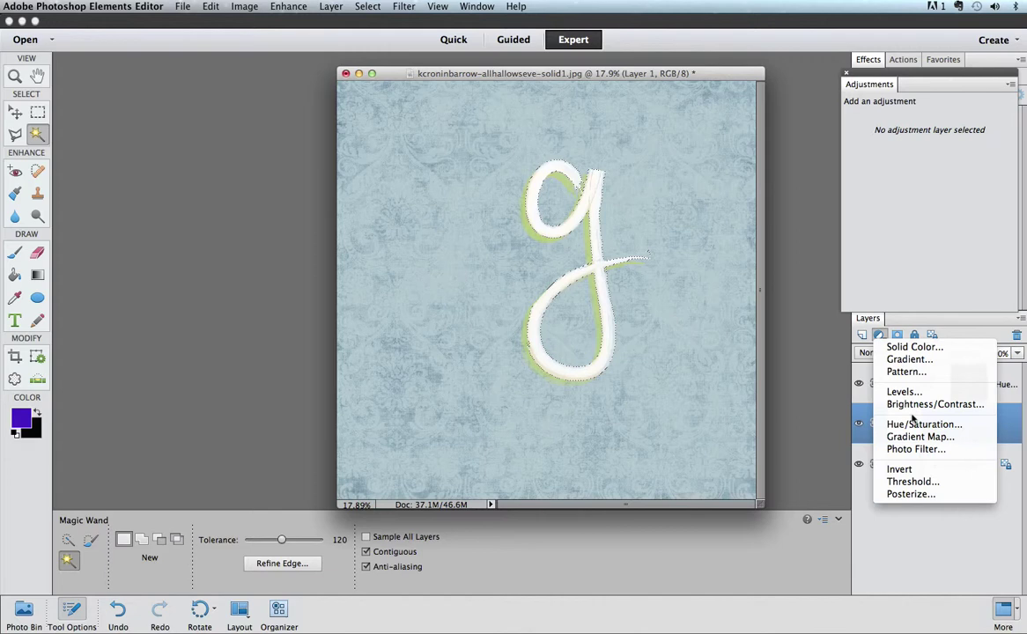
click(916, 424)
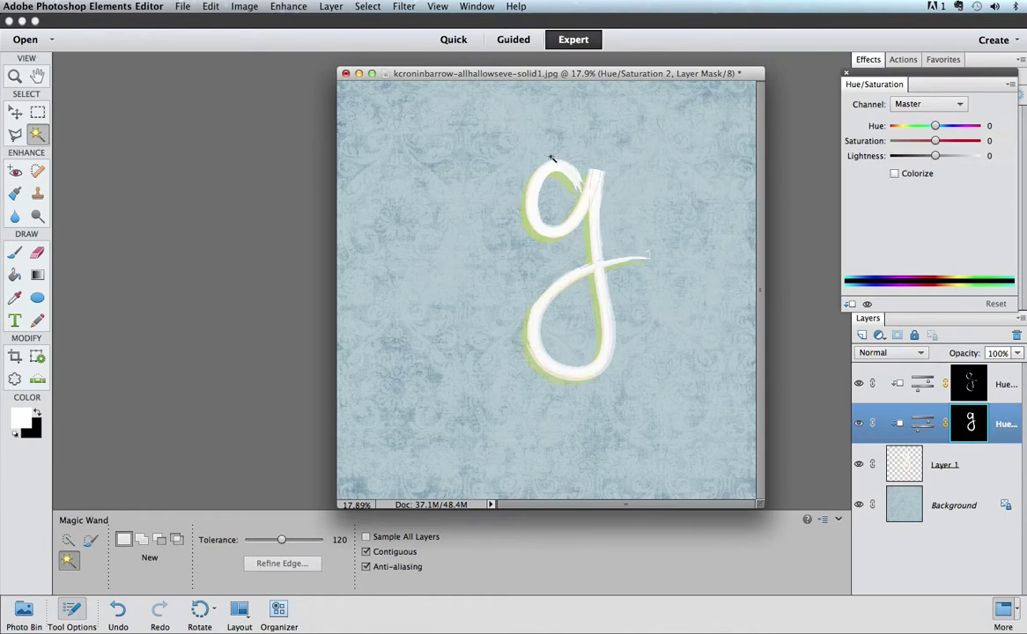
click(917, 171)
drag(935, 156, 954, 127)
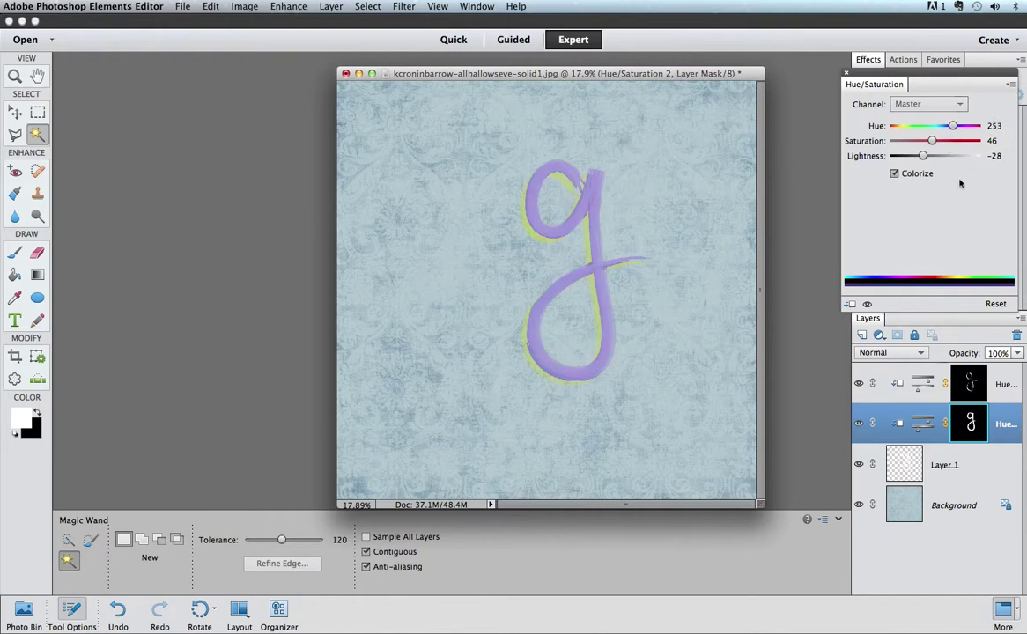